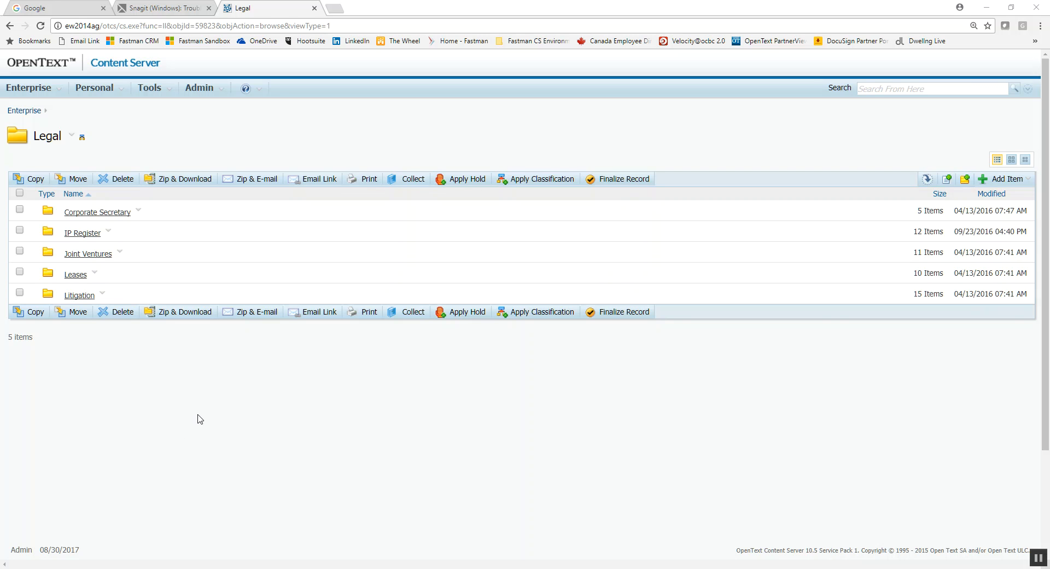
- Launch the Content Server Extract Tool and log in to the ew2014ag server with the saved connection settings
key(super)
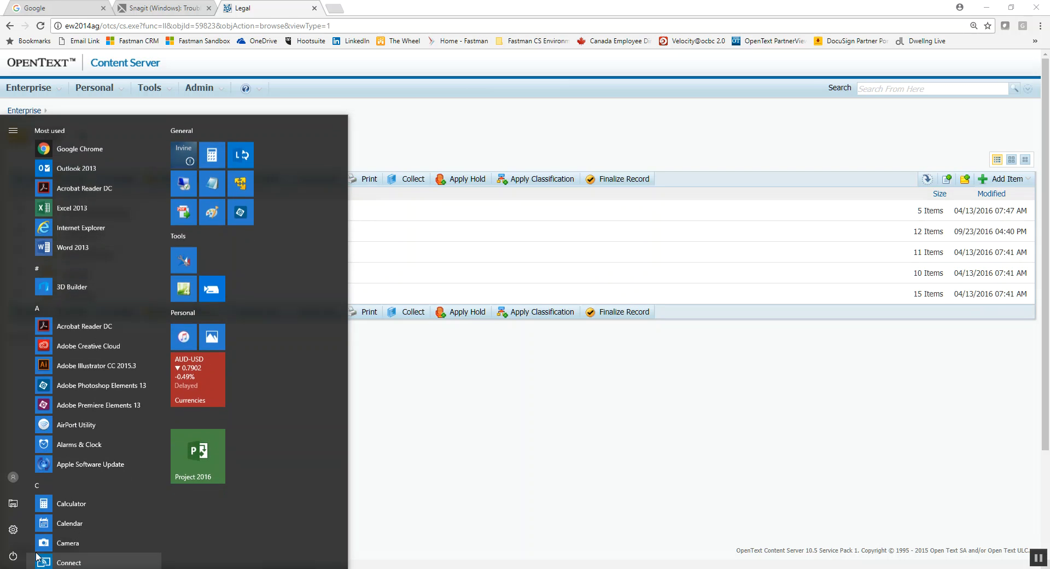
scroll(165, 442, down, 5)
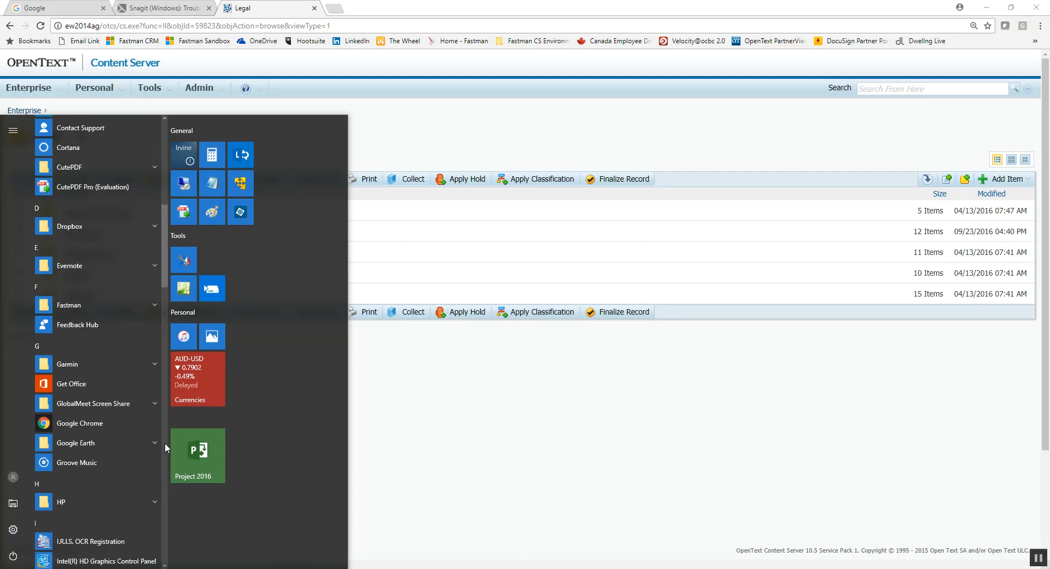
click(155, 302)
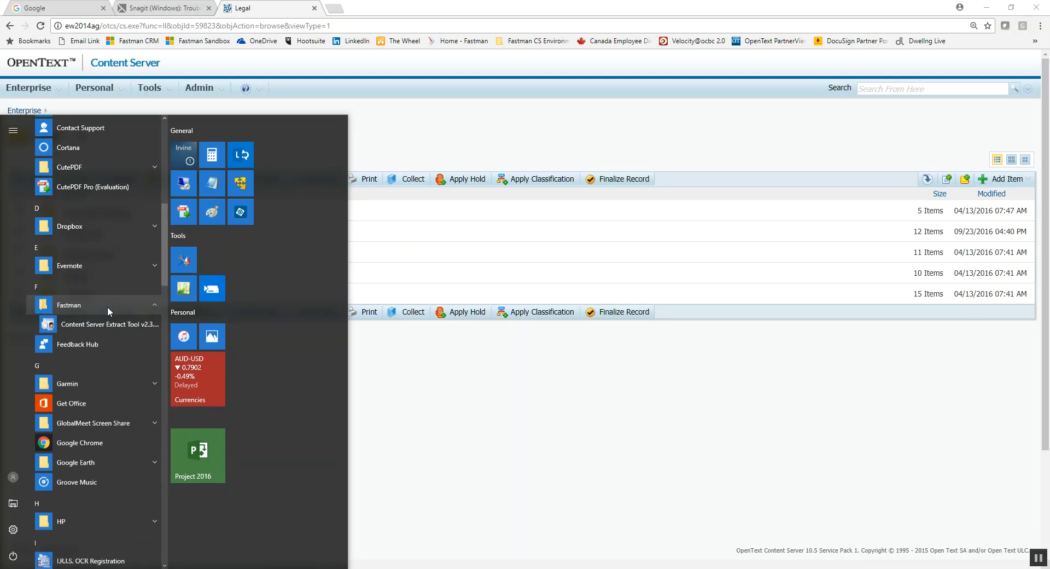
click(87, 325)
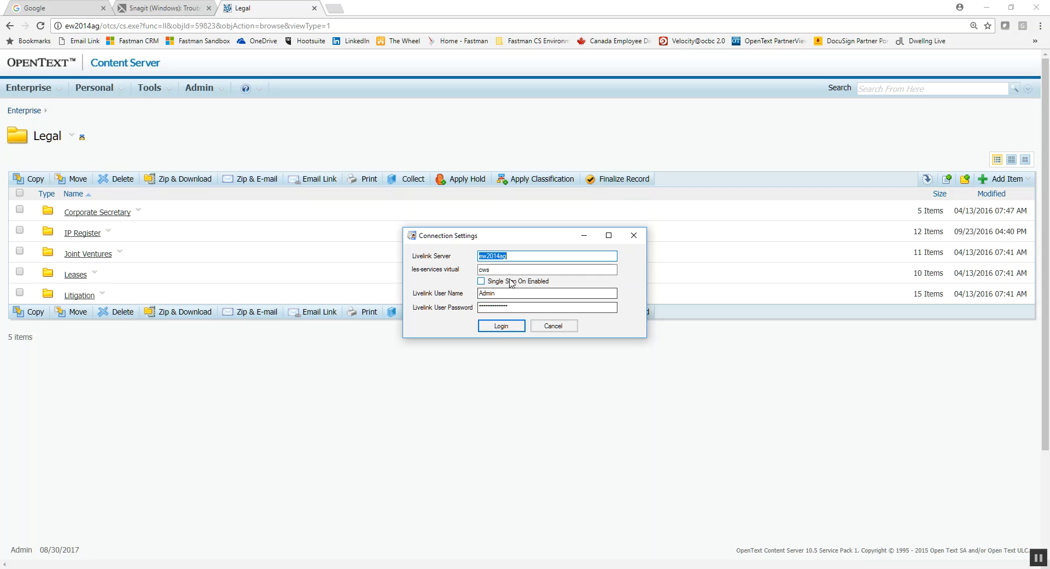
click(501, 326)
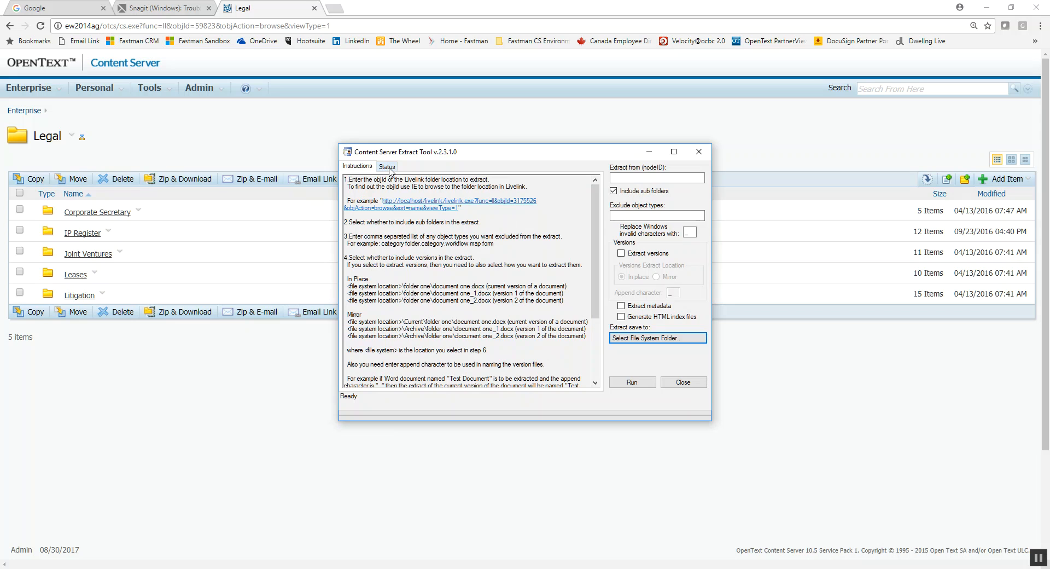
- Extract node 59823 including its sub folders into the desktop folder "A - CS Extract Demo"
click(634, 180)
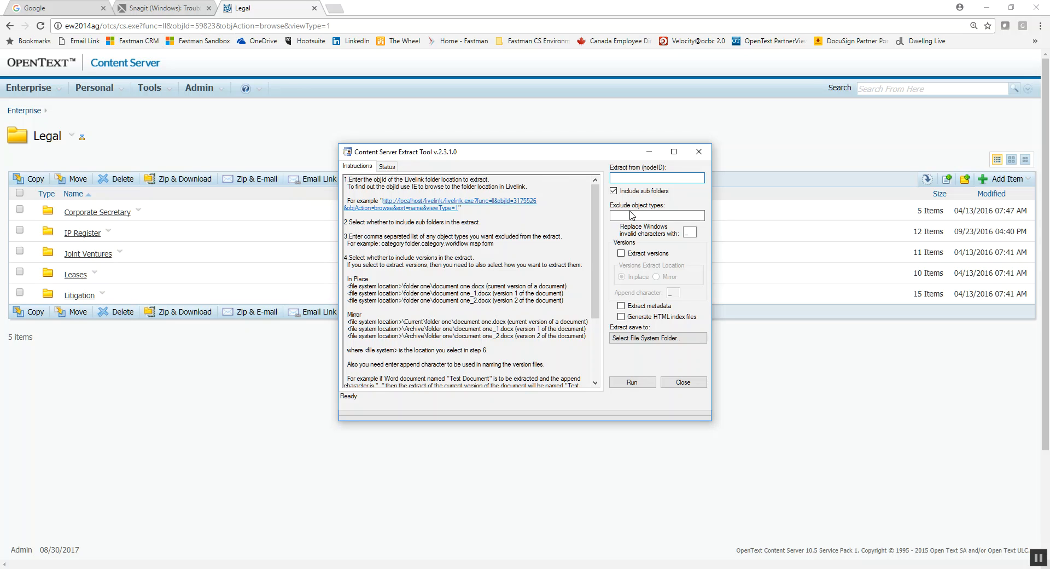
text(59823)
click(640, 339)
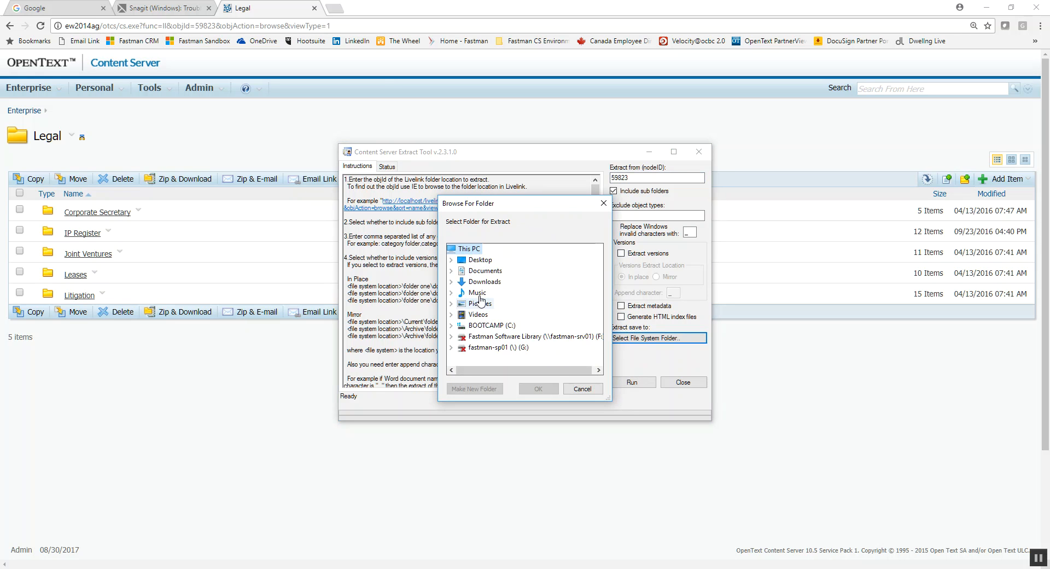
click(451, 260)
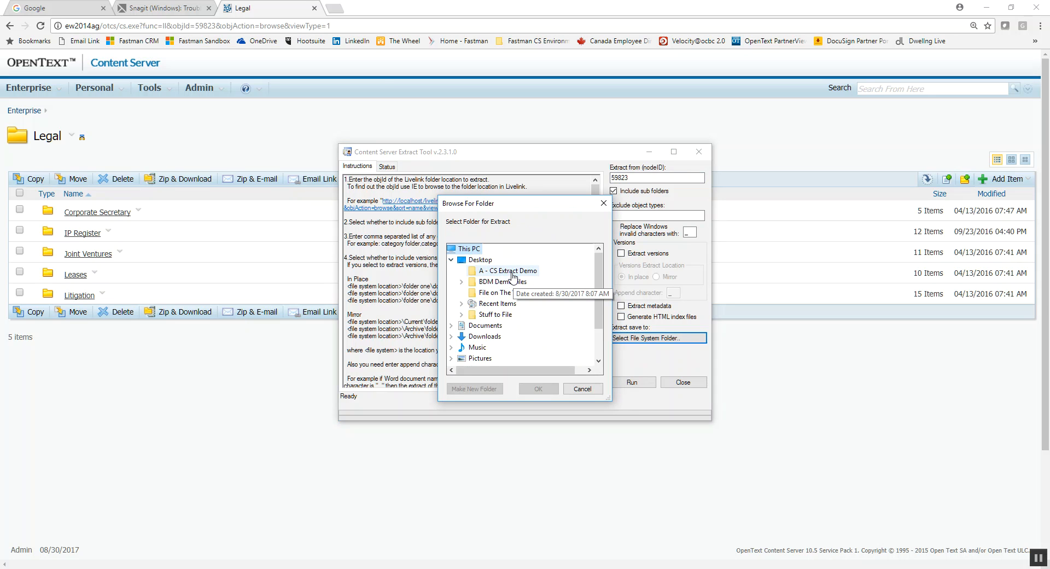
click(512, 271)
click(538, 389)
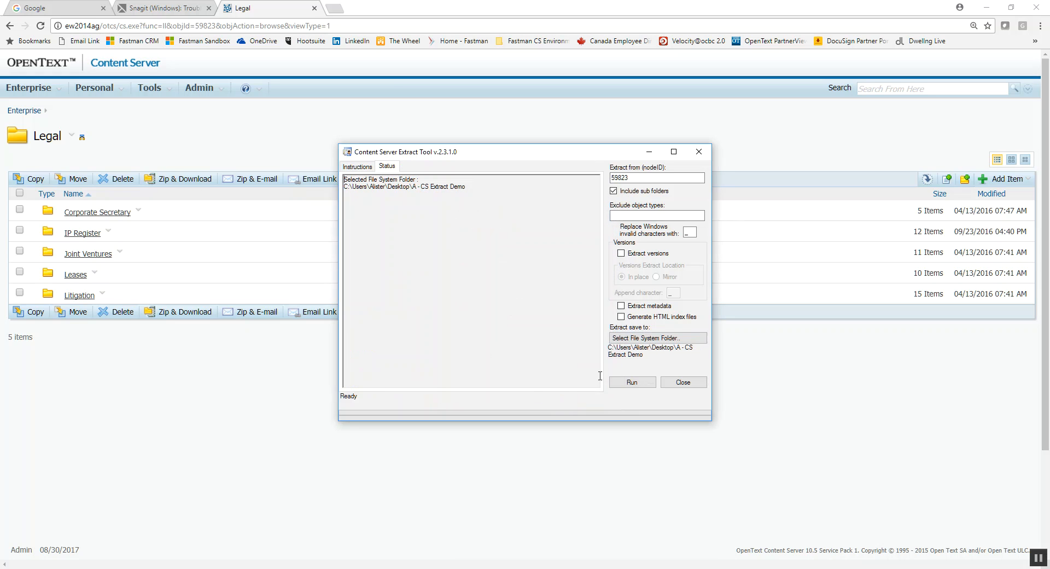
click(632, 386)
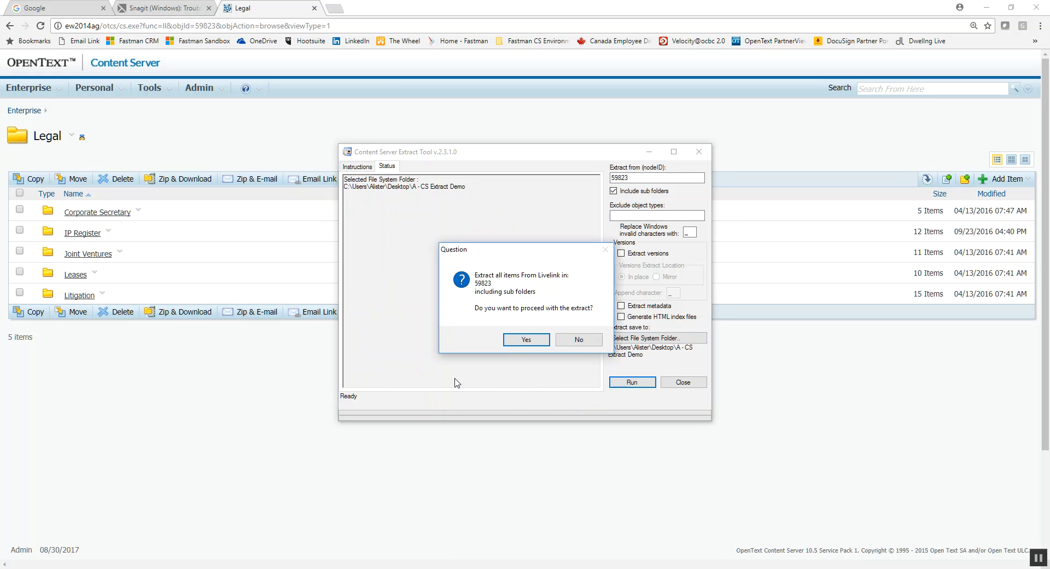
click(527, 340)
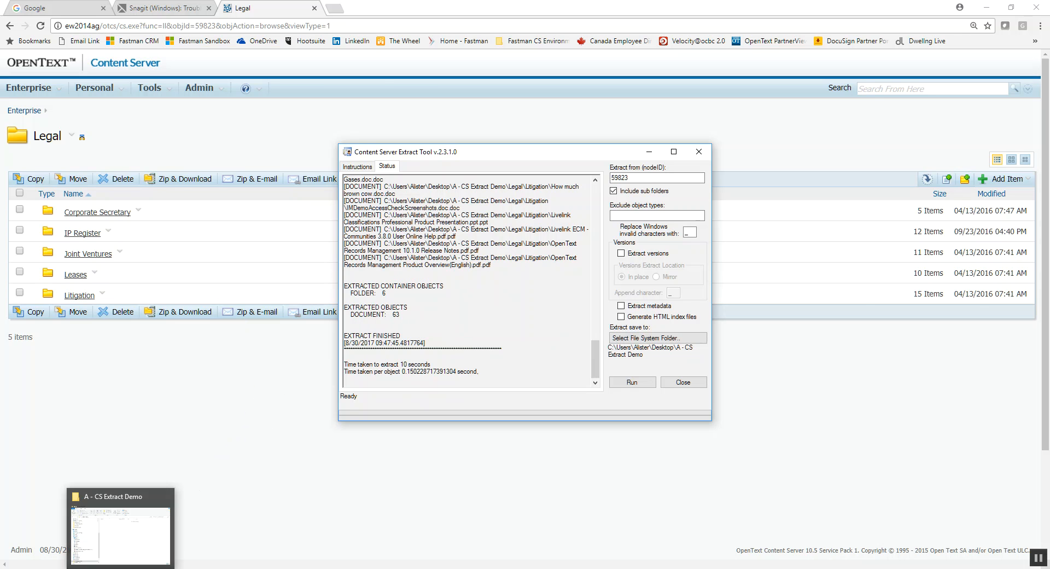
- In File Explorer, examine the extracted Legal folder and the full file names in its IP Register subfolder
click(131, 568)
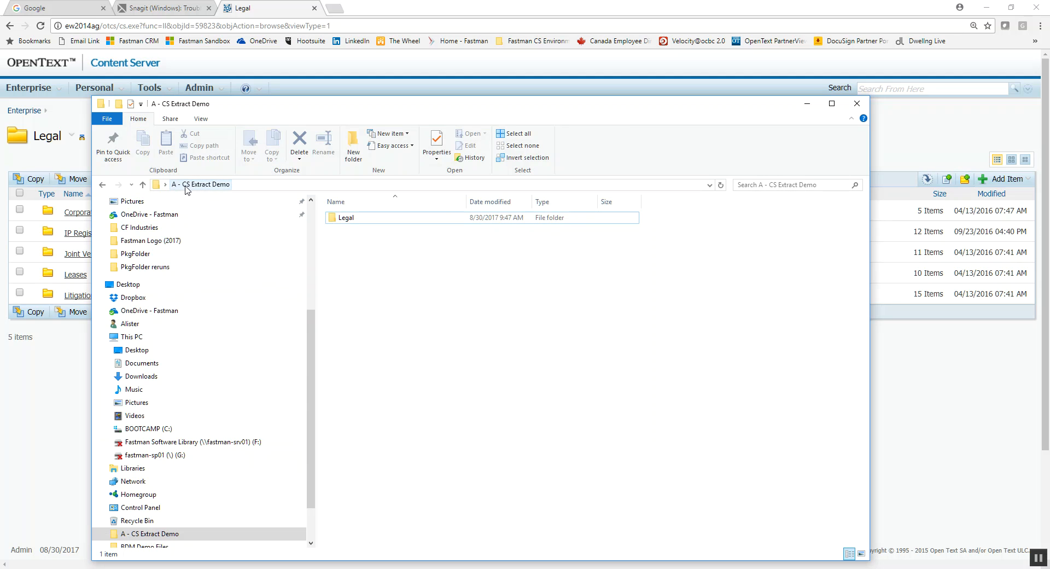
click(339, 222)
double_click(339, 219)
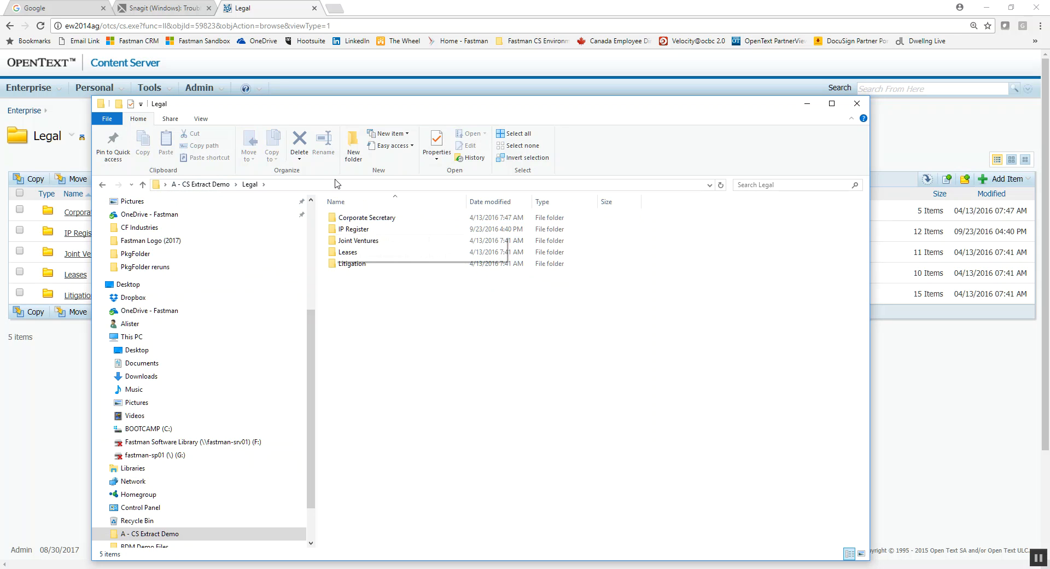
drag(418, 110, 473, 97)
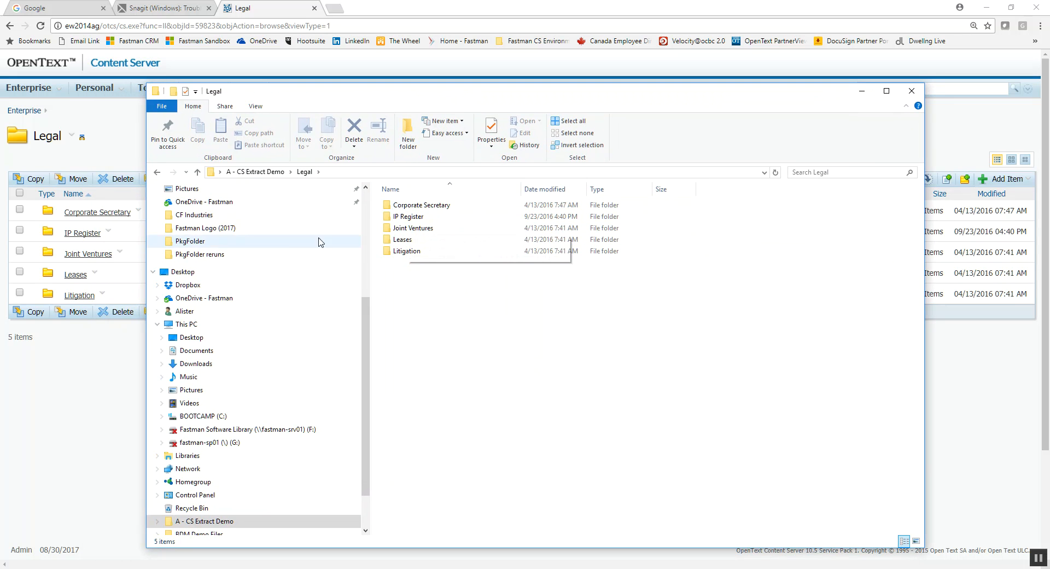
double_click(403, 217)
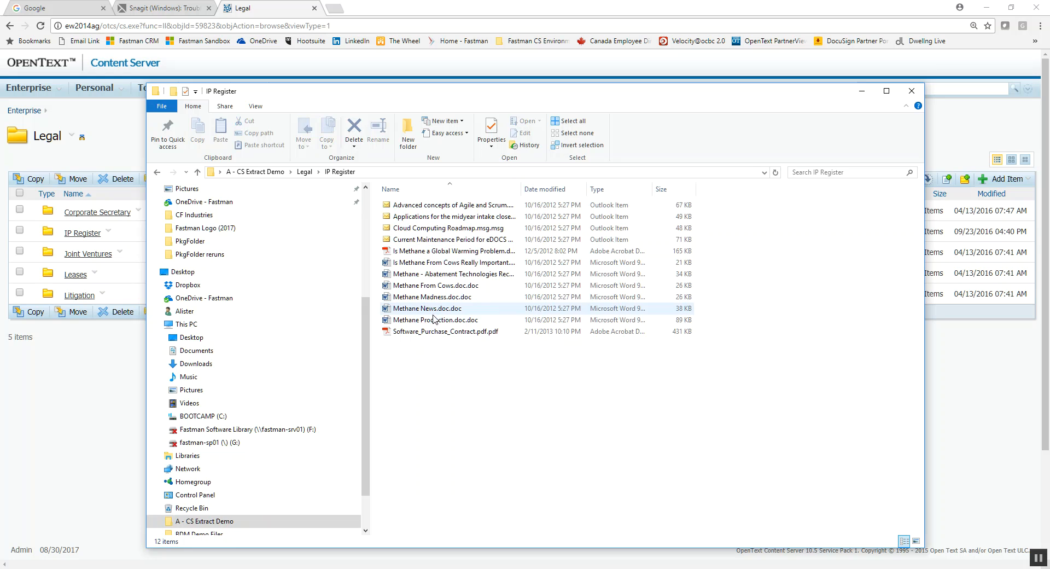
drag(524, 188, 644, 188)
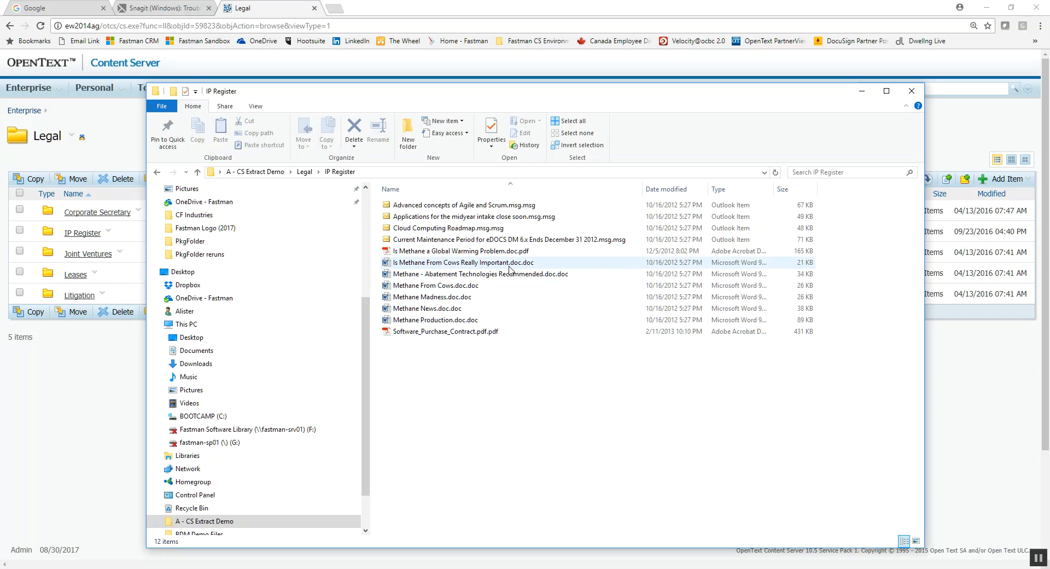
mouse_move(509, 268)
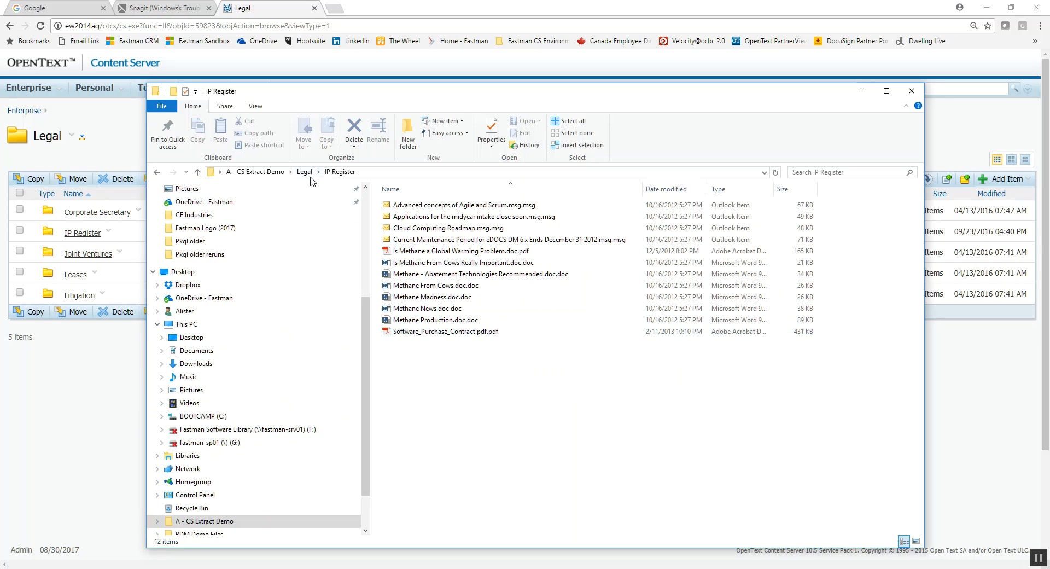
- Switch to Bulk Data Manager and start a new Load Taxonomy import
click(429, 568)
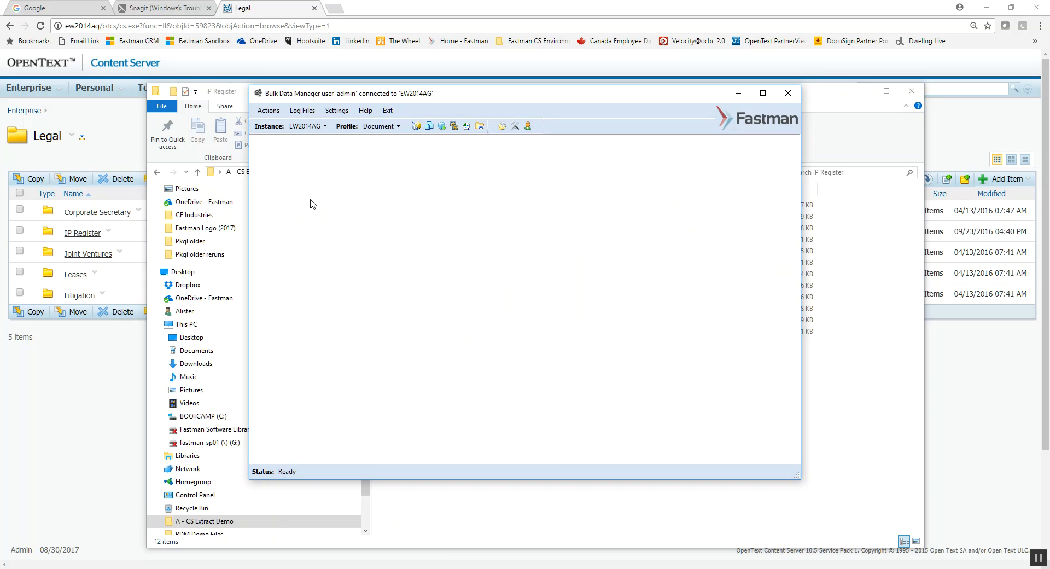
click(269, 111)
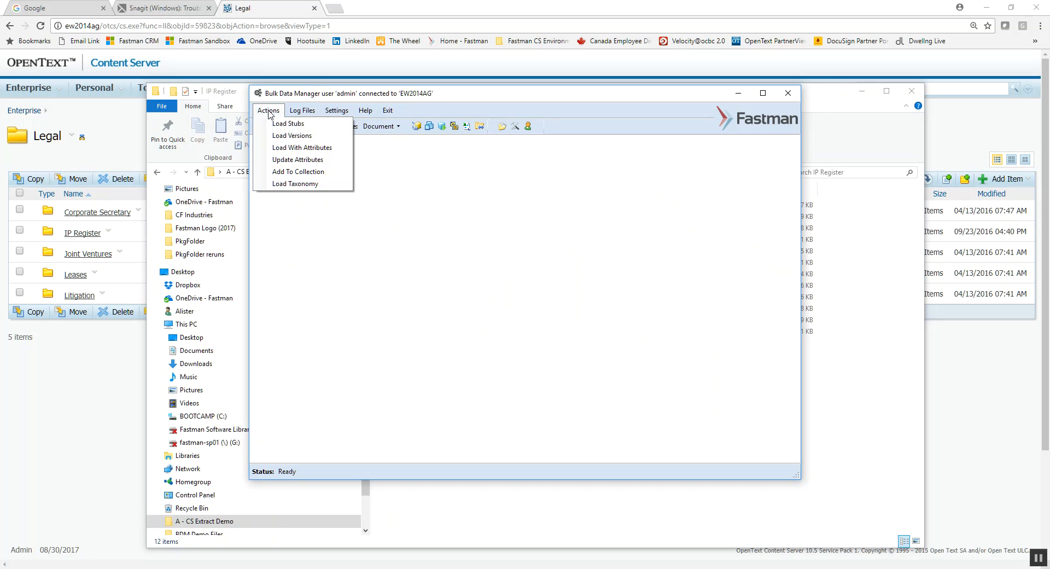
click(291, 184)
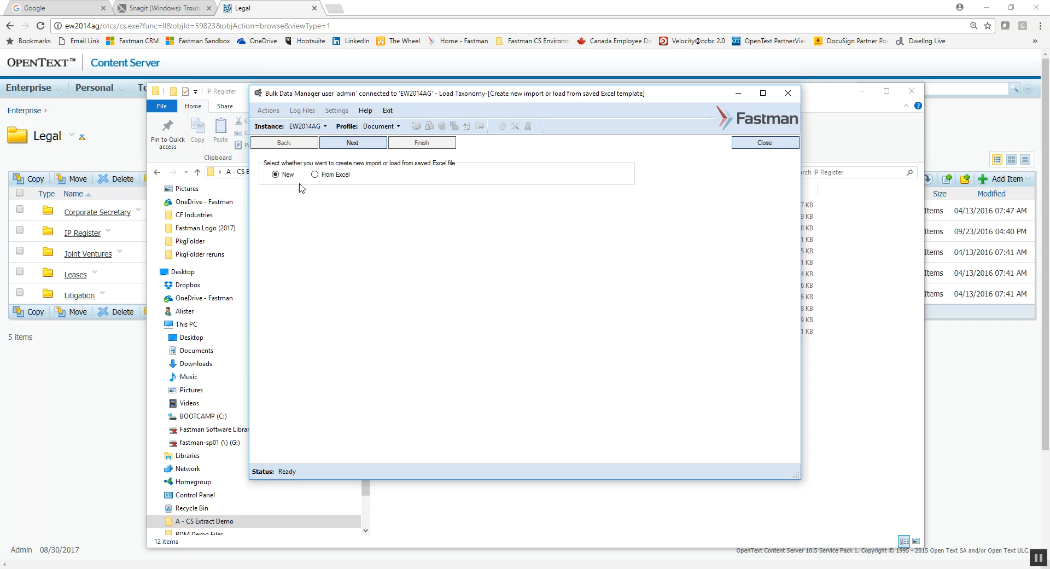
click(352, 144)
- Choose the Legal folder inside "A - CS Extract Demo" as import source and Bulk Data Manager Demo as the Content Server location
click(279, 157)
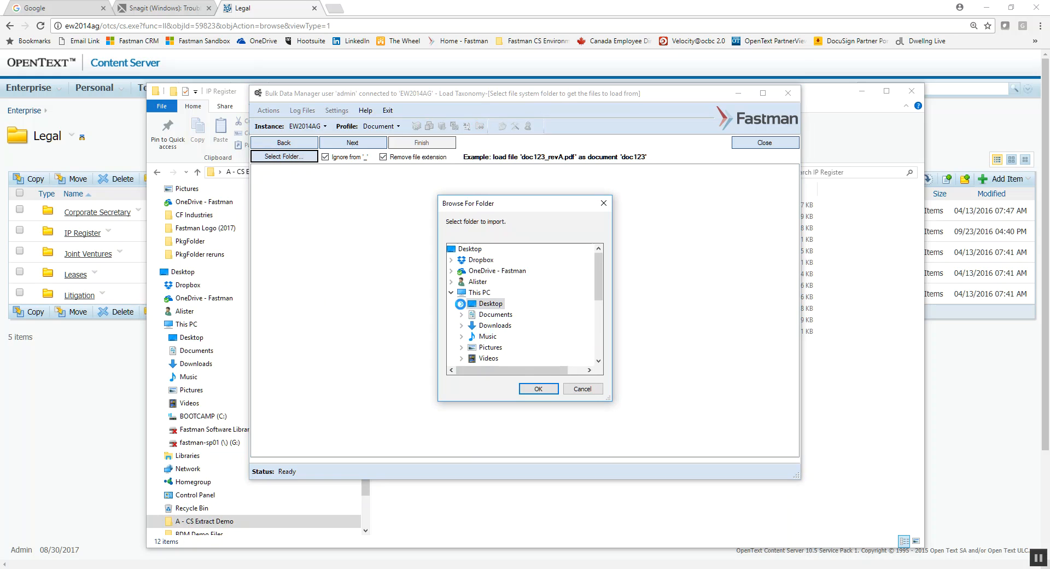
click(461, 304)
double_click(505, 316)
double_click(507, 325)
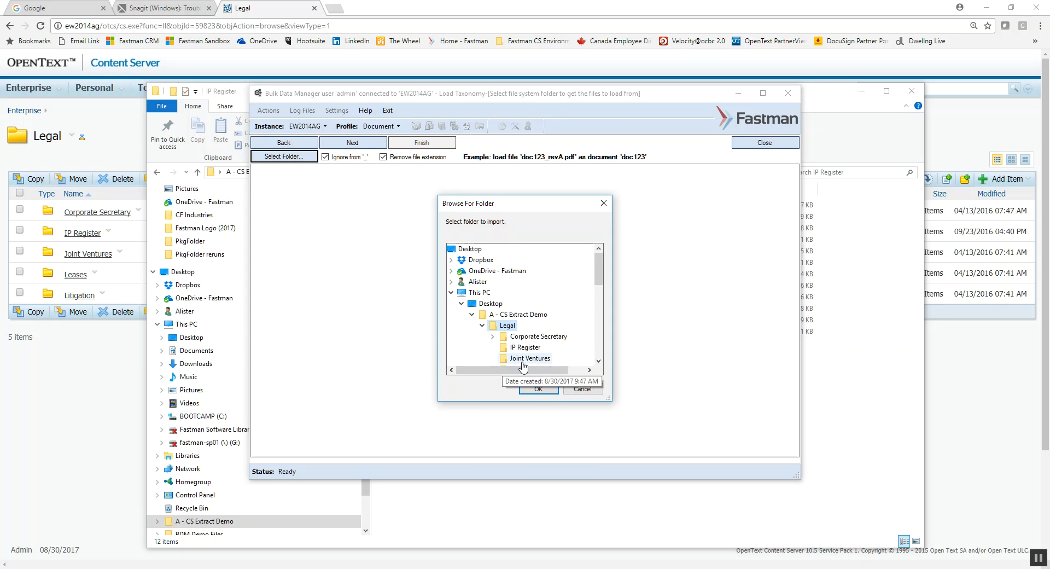
click(539, 389)
click(352, 144)
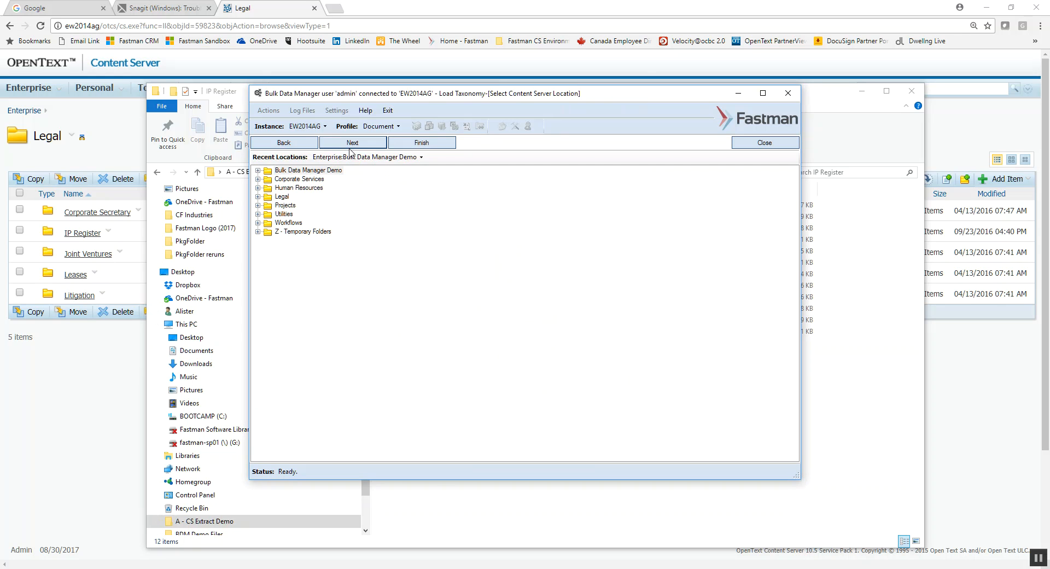
click(306, 170)
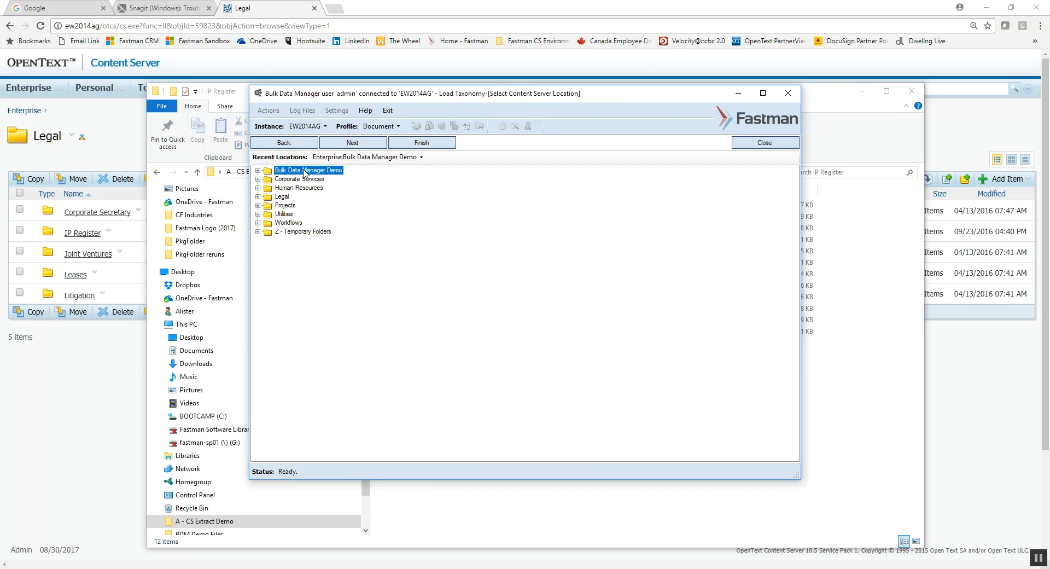
- Check the contents of the Enterprise folder Bulk Data Manager Demo in the browser and return to Bulk Data Manager
click(63, 399)
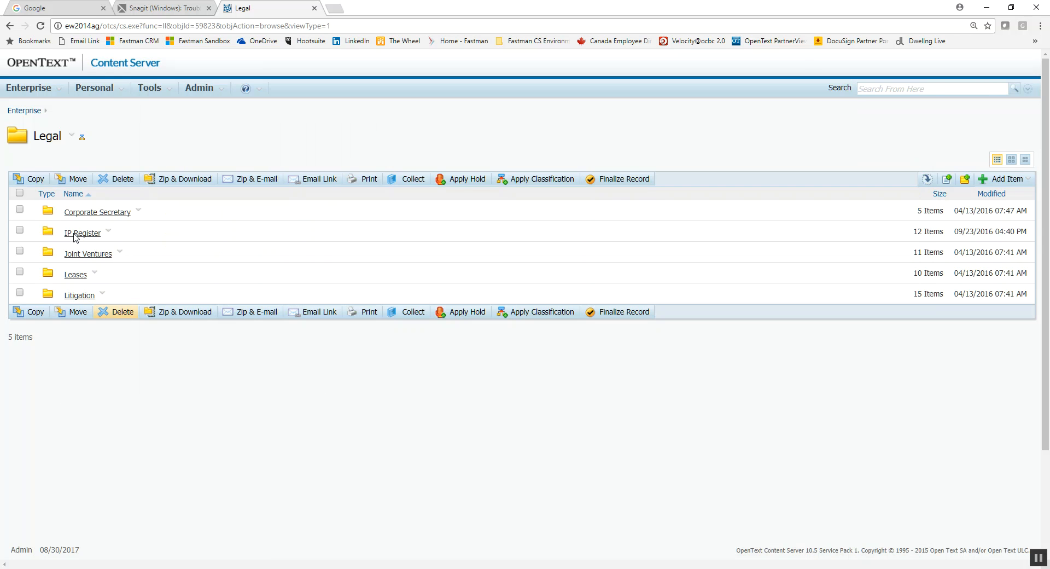
click(29, 112)
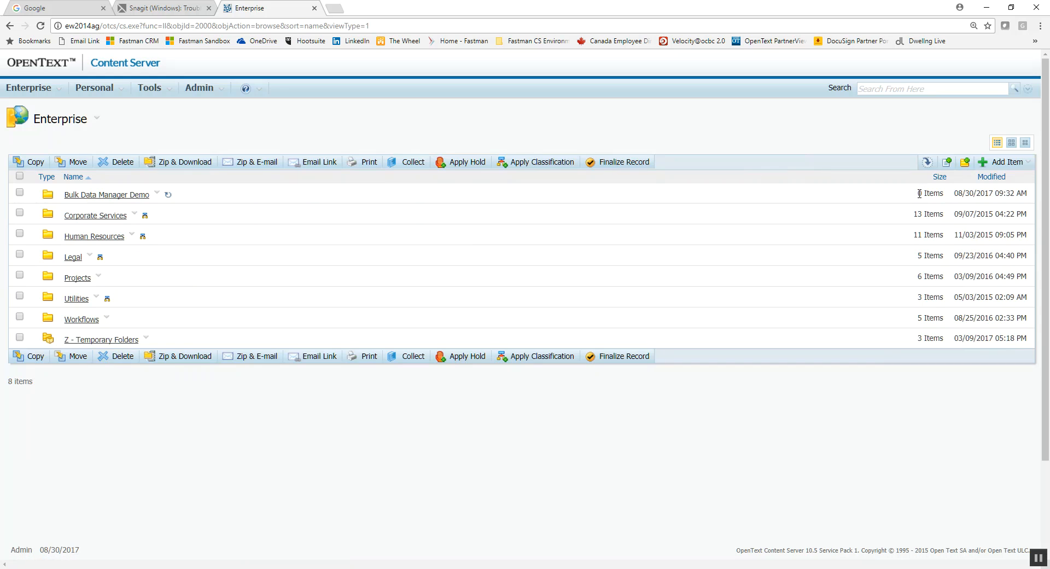
click(110, 195)
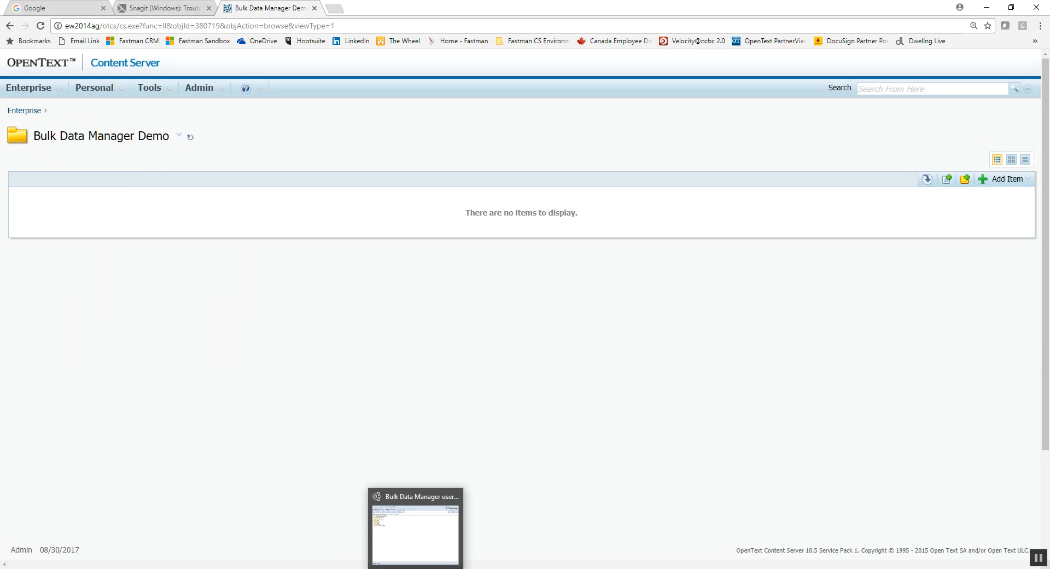
click(417, 568)
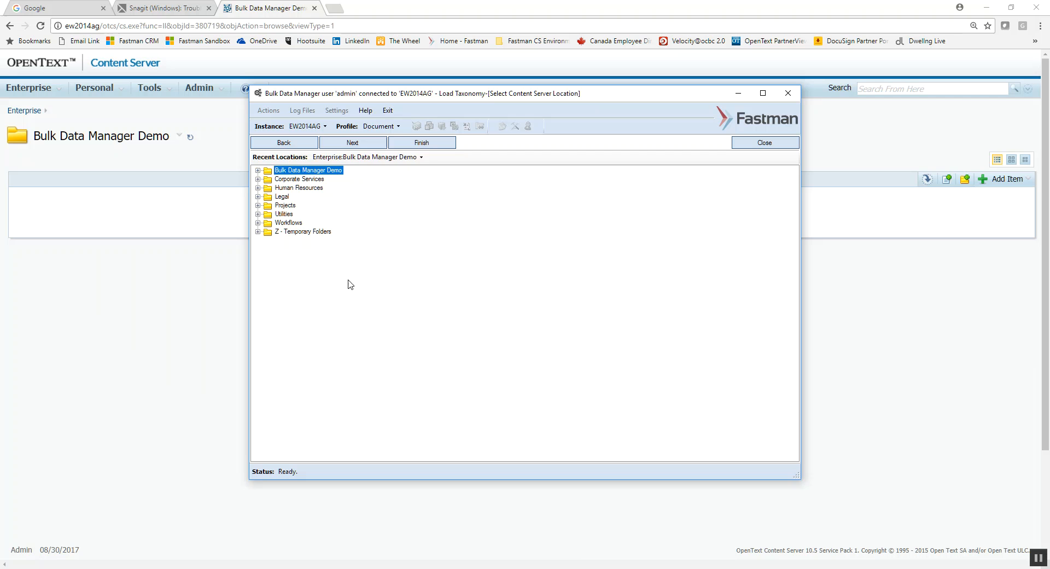
- Populate the load template without categories or RM classification, review its columns, and import it to Content Server immediately
click(352, 143)
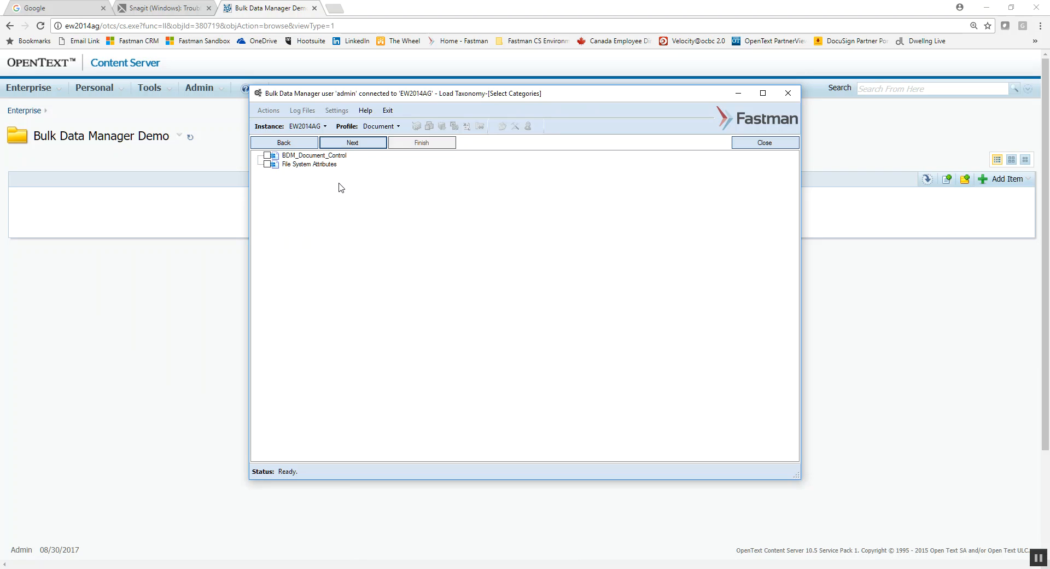
click(352, 143)
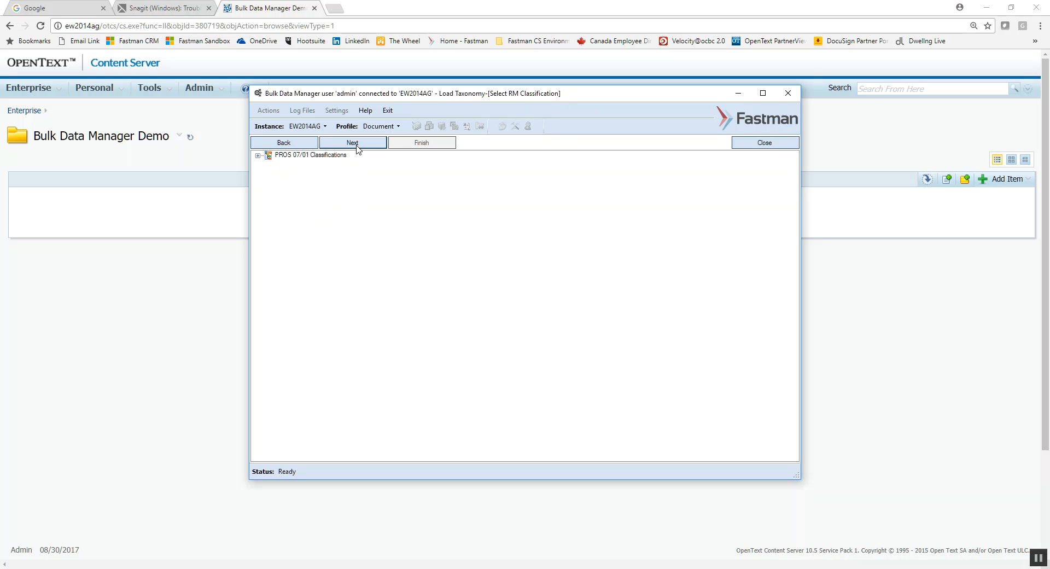
click(356, 145)
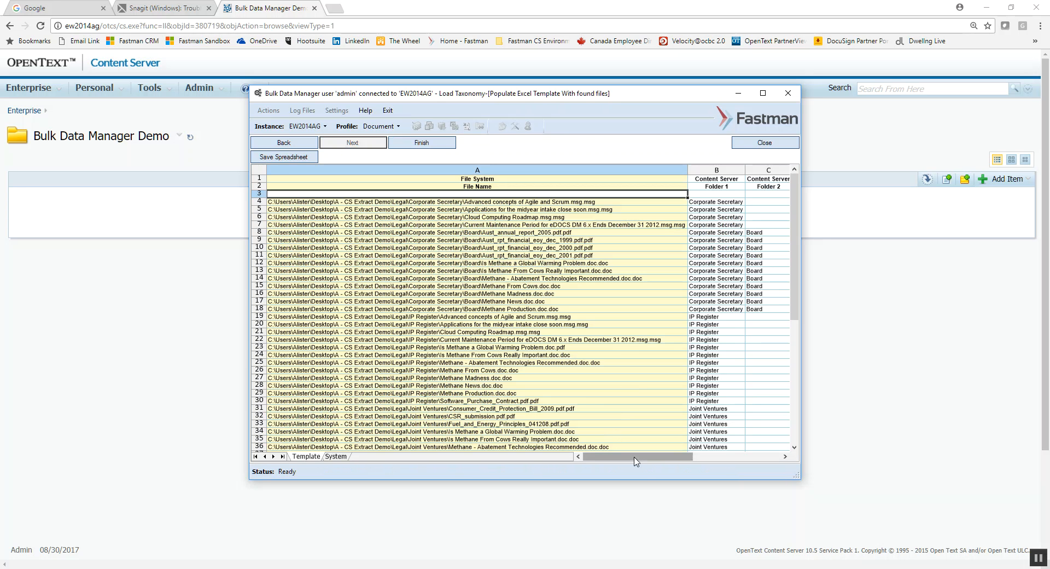
drag(636, 461, 658, 461)
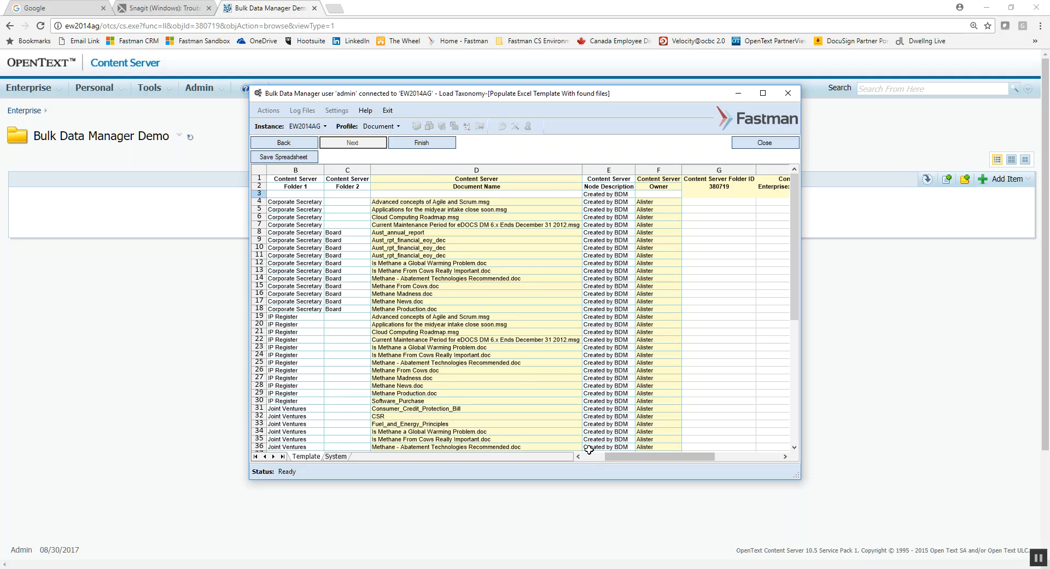
click(427, 144)
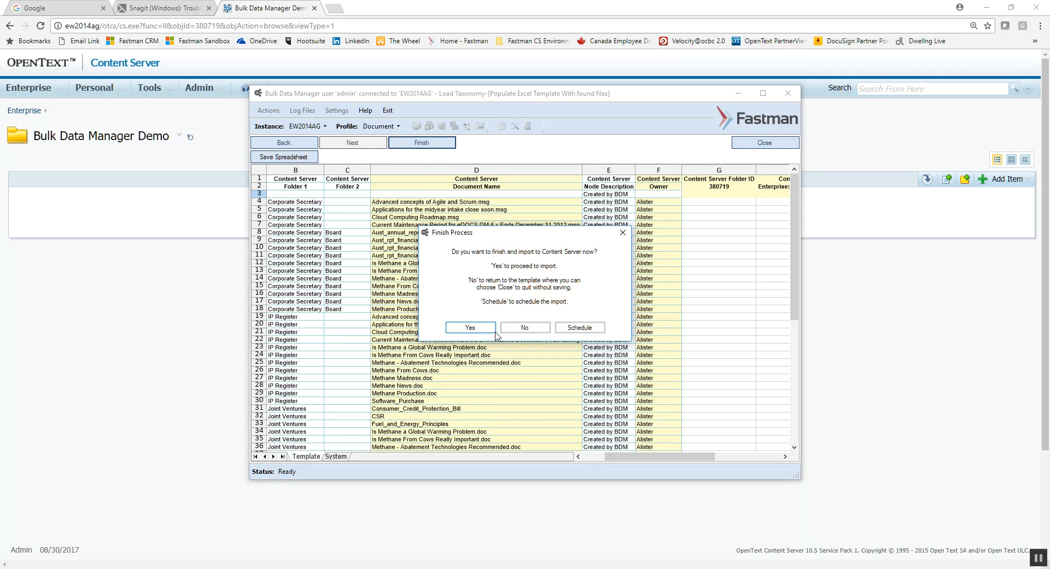
click(472, 328)
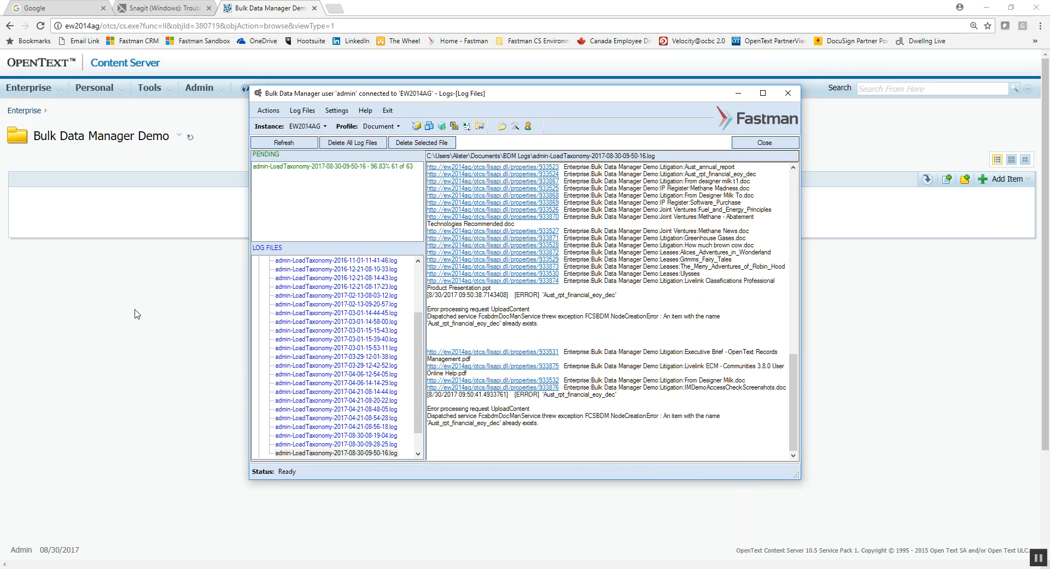
- Switch to the browser, refresh the Bulk Data Manager Demo folder and open its IP Register folder
click(177, 379)
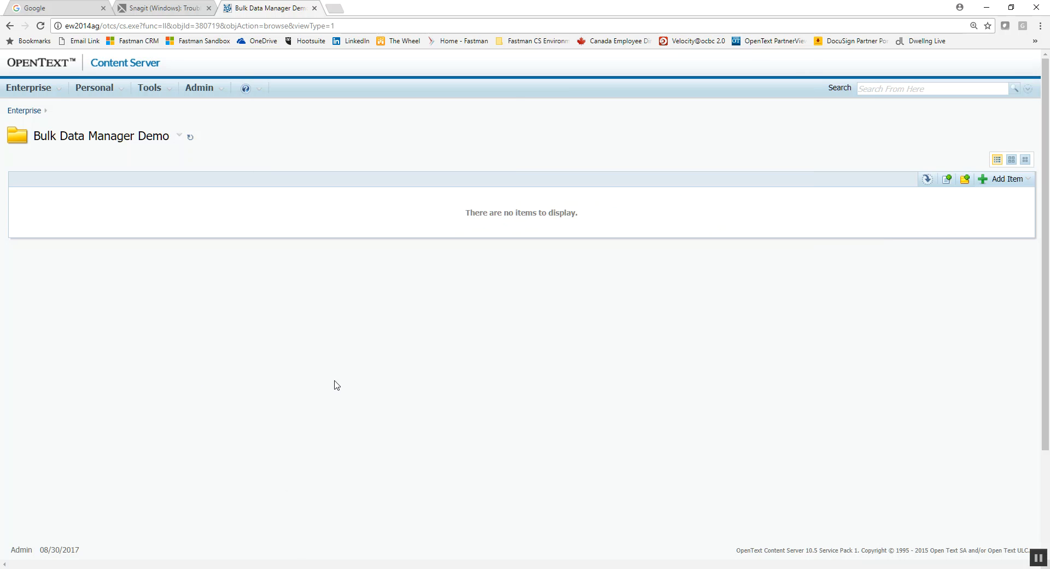
click(40, 26)
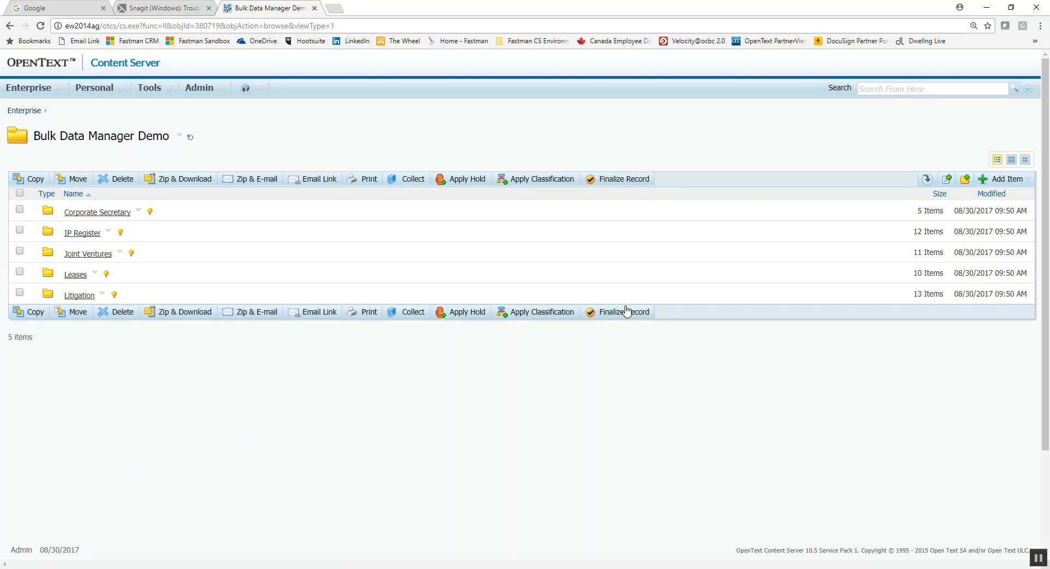
click(84, 242)
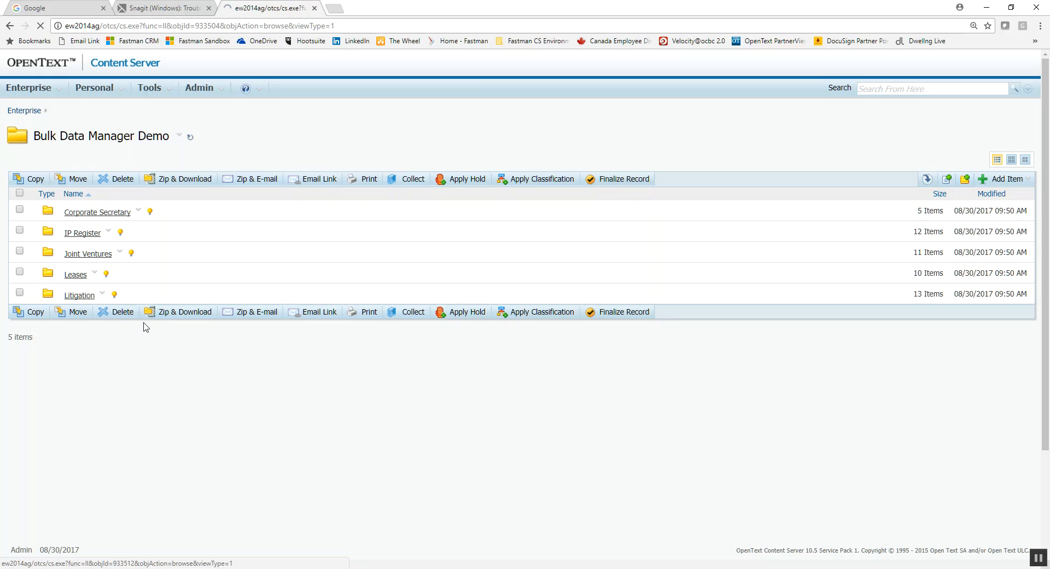